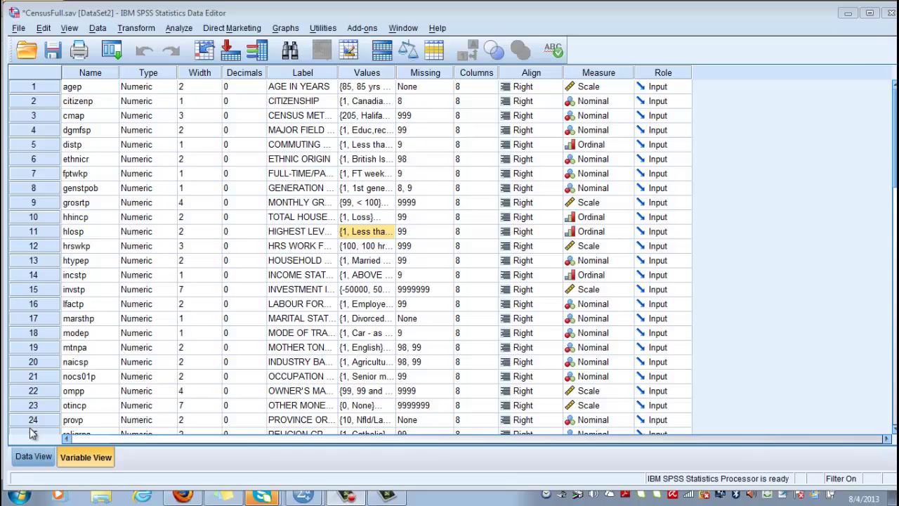
Step: Show the CensusFull case data in Data View and scroll to its last rows
{"action": "left_click", "coordinate": [34, 456]}
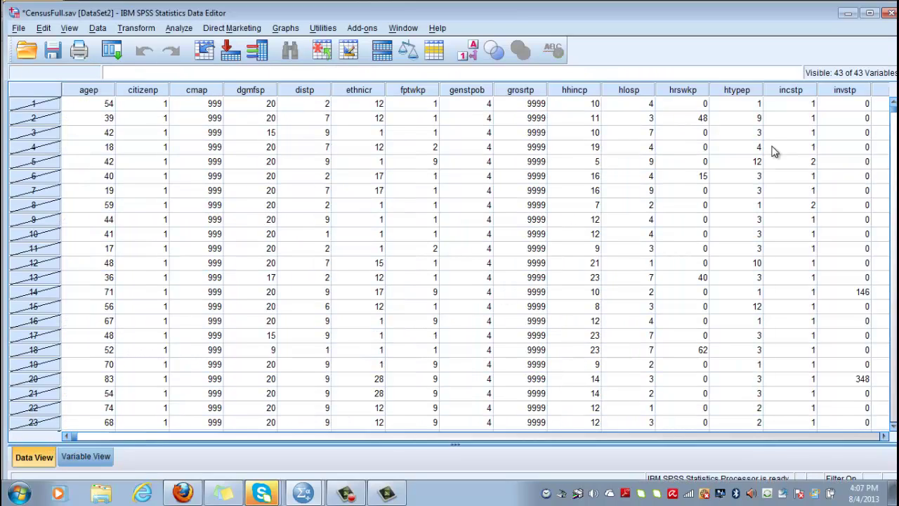
{"action": "left_click_drag", "start_coordinate": [892, 106], "coordinate": [895, 402]}
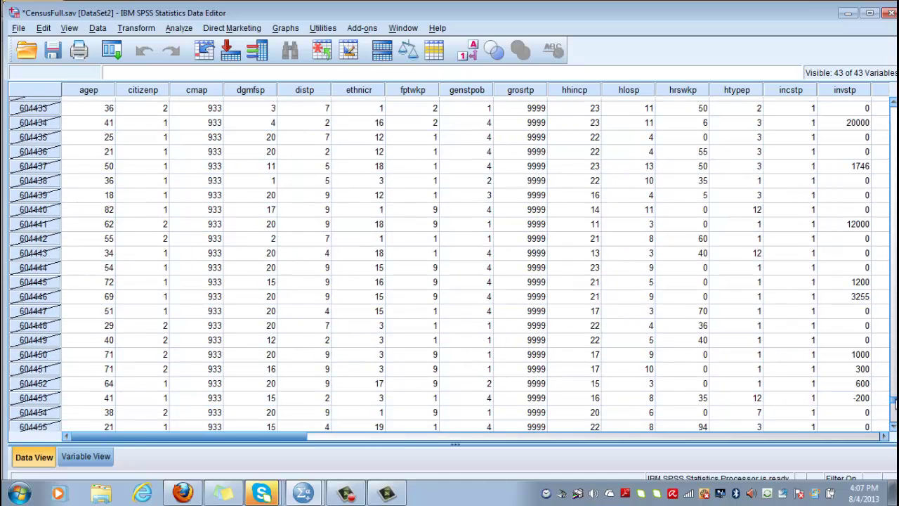
Step: Widen the Label column in Variable View and confirm hlosp code 14 means University-doctorate
{"action": "left_click", "coordinate": [87, 460]}
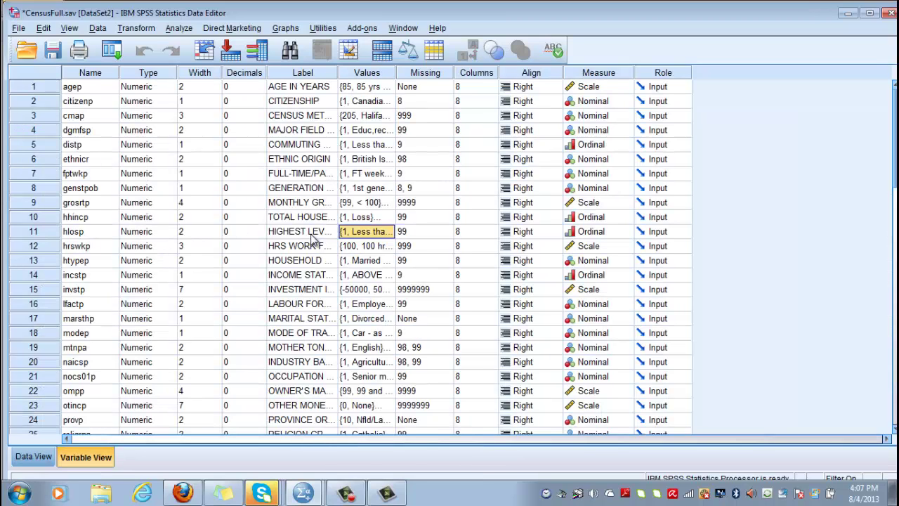
{"action": "left_click_drag", "start_coordinate": [338, 74], "coordinate": [433, 77]}
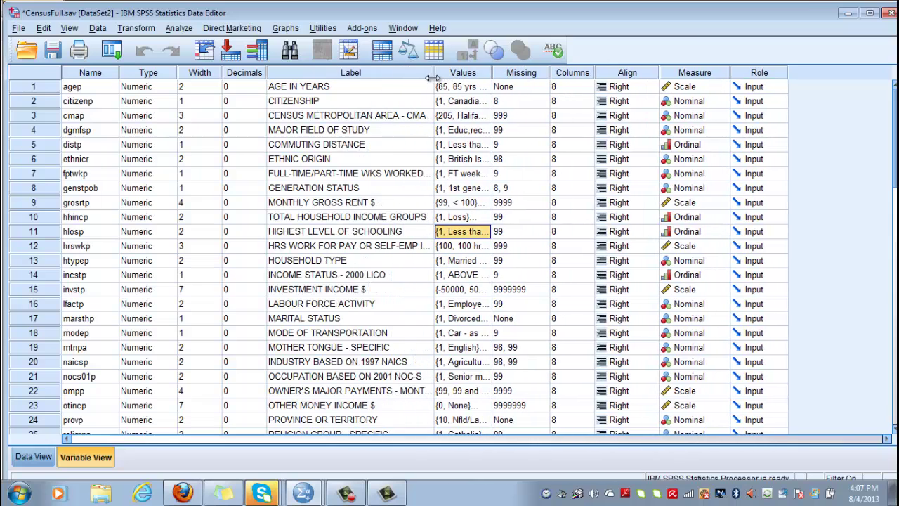
{"action": "left_click", "coordinate": [365, 233]}
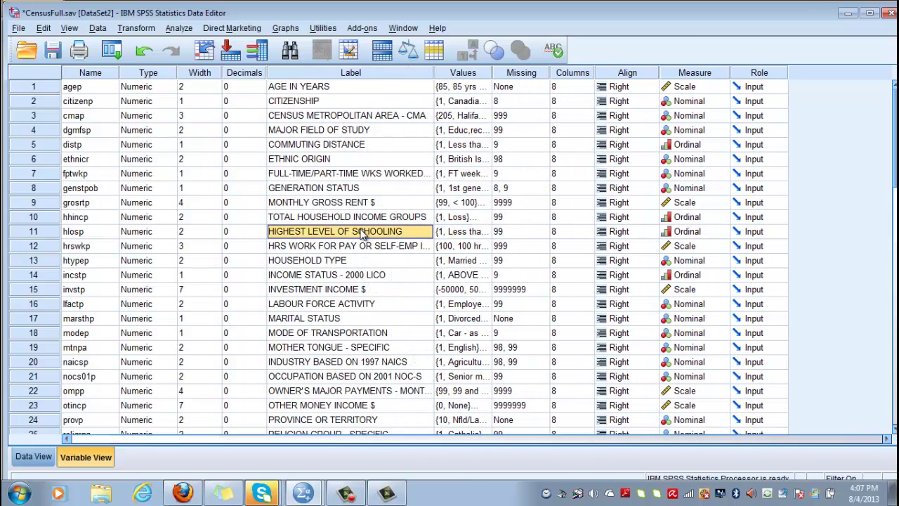
{"action": "left_click", "coordinate": [445, 237]}
{"action": "left_click", "coordinate": [484, 231]}
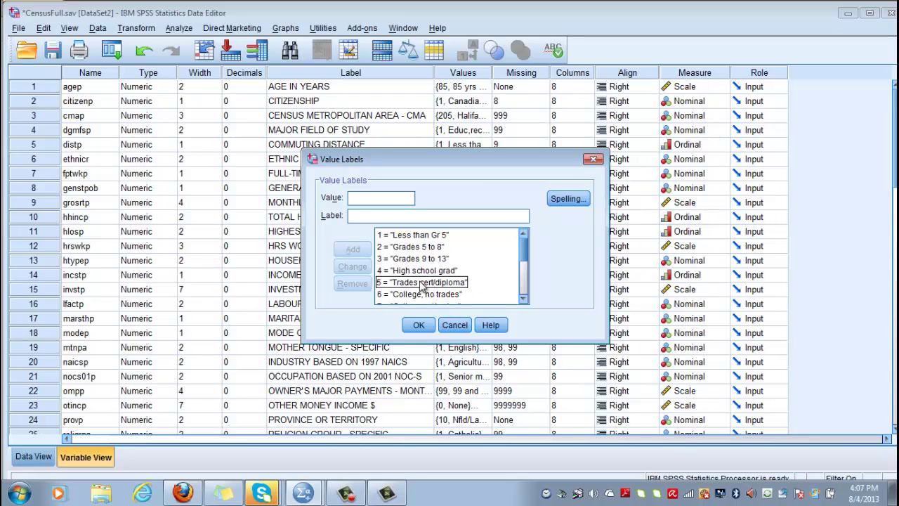
{"action": "left_click", "coordinate": [523, 279]}
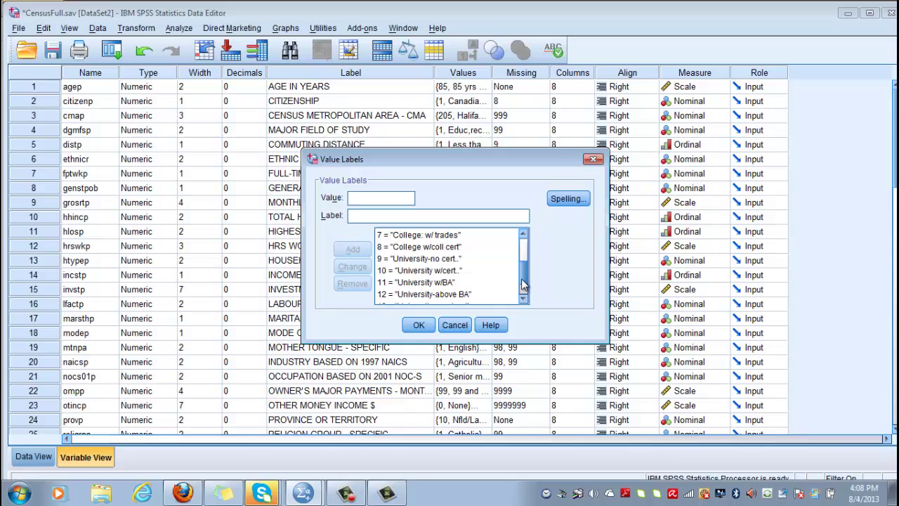
{"action": "left_click", "coordinate": [523, 292]}
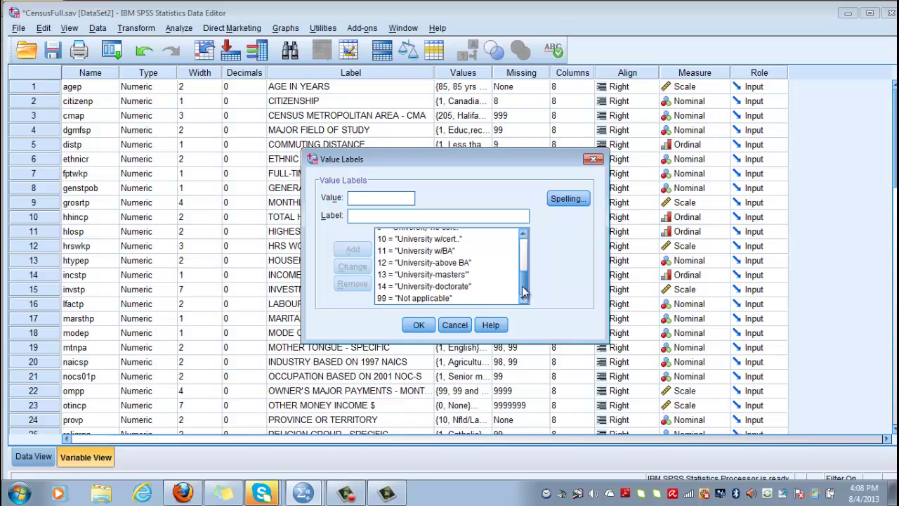
{"action": "left_click", "coordinate": [436, 287]}
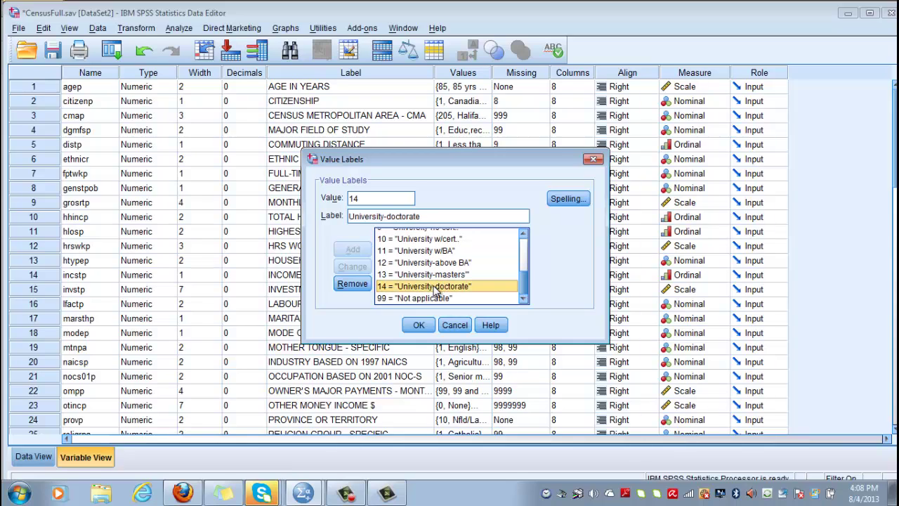
{"action": "left_click", "coordinate": [593, 159]}
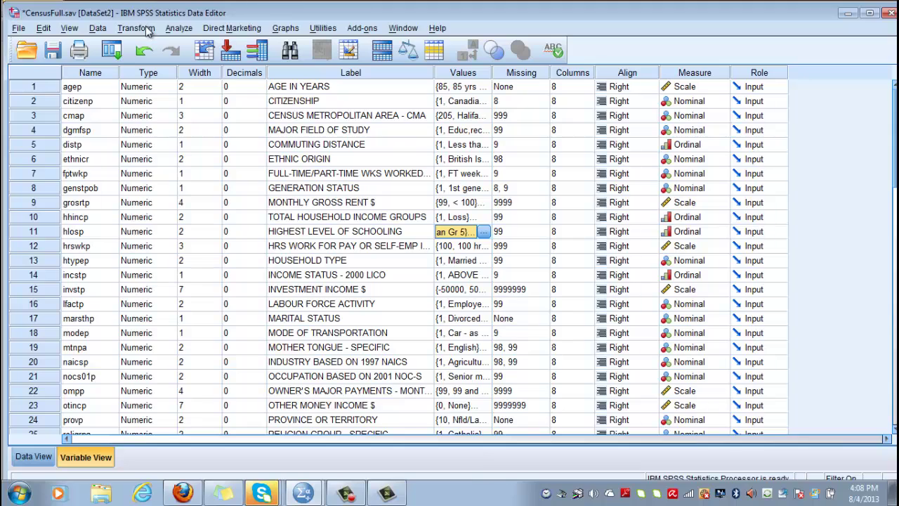
Step: Open the Select Cases If condition and delete the existing hlosp=14 expression
{"action": "left_click", "coordinate": [98, 31]}
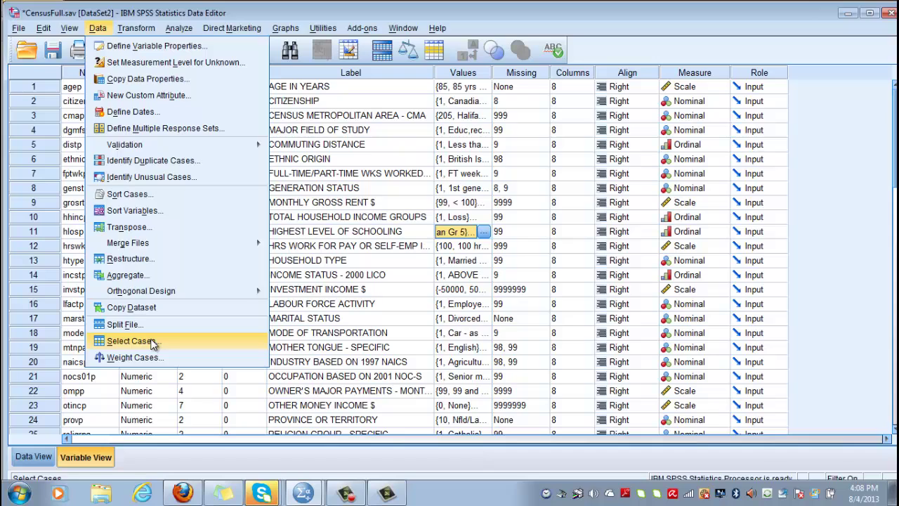
{"action": "left_click", "coordinate": [135, 342]}
{"action": "left_click", "coordinate": [437, 153]}
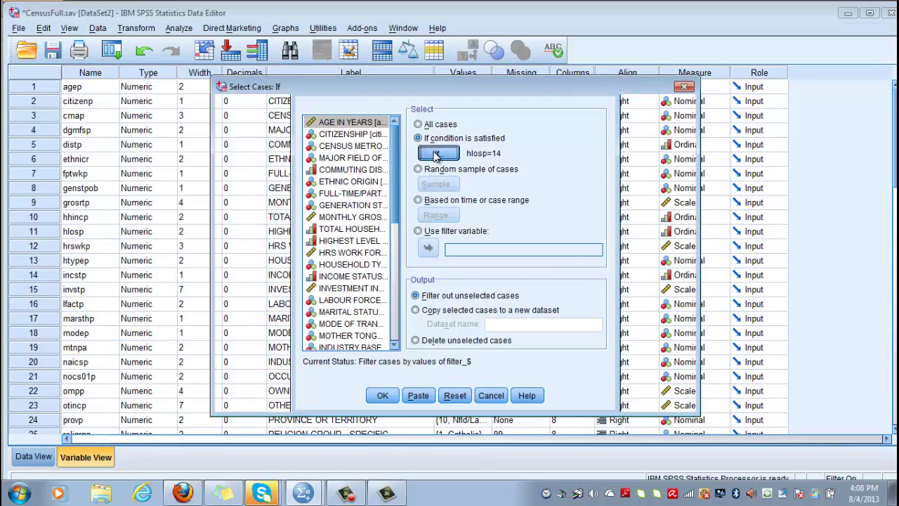
{"action": "left_click", "coordinate": [397, 122]}
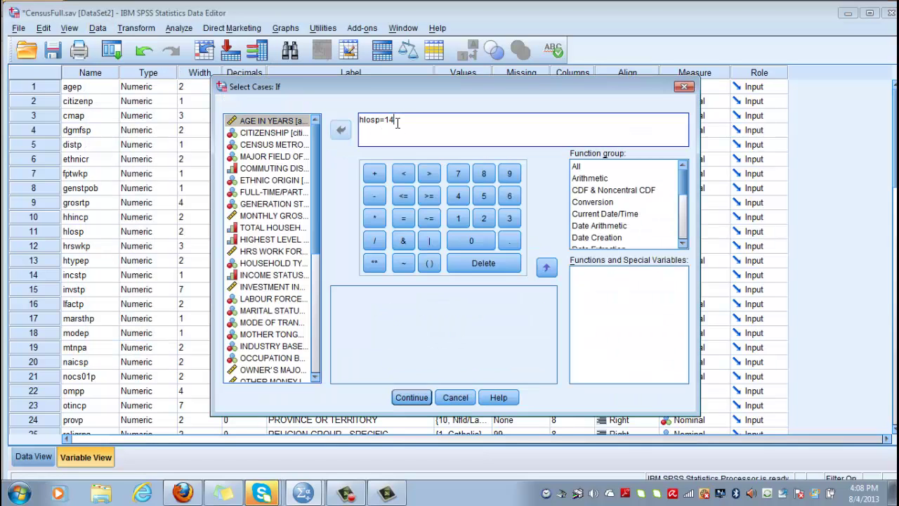
{"action": "left_click_drag", "start_coordinate": [412, 126], "coordinate": [338, 124]}
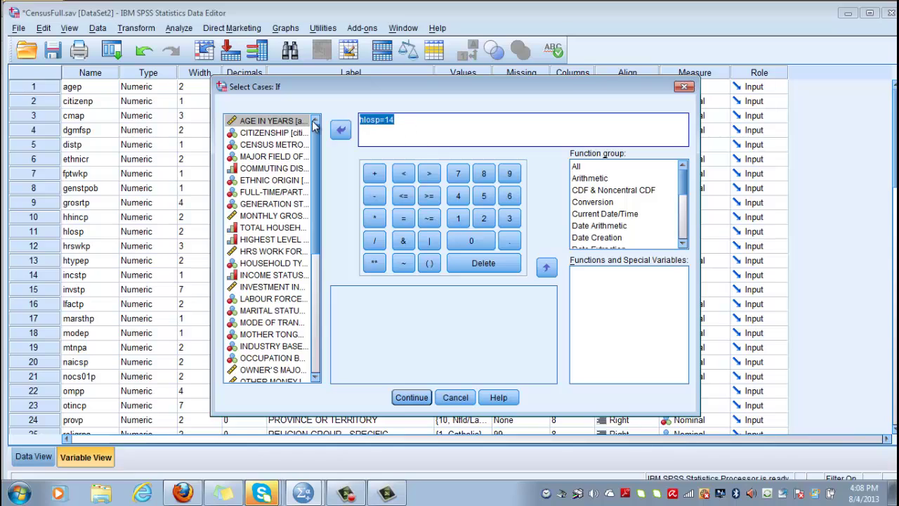
{"action": "key", "text": "BackSpace"}
Step: Rebuild the condition as hlosp=14 from HIGHEST LEVEL OF SCHOOLING and apply the filter
{"action": "left_click", "coordinate": [274, 167]}
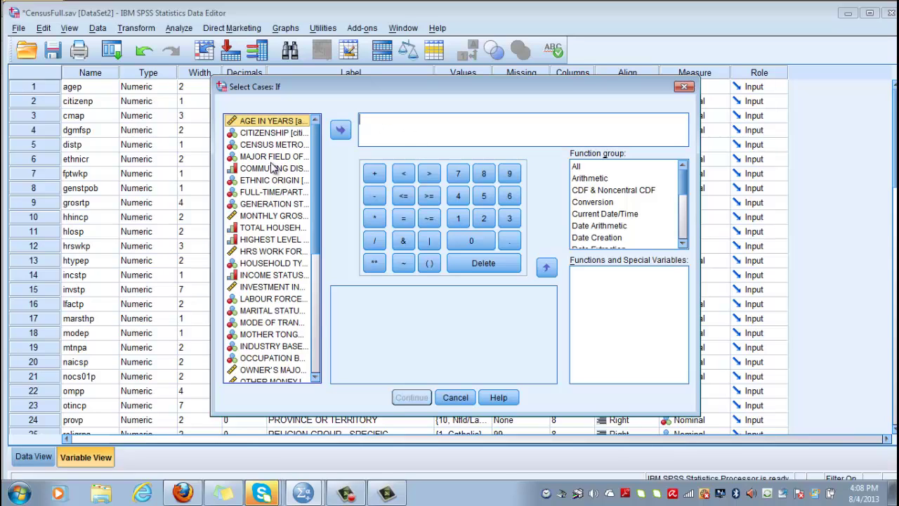
{"action": "key", "text": "h"}
{"action": "key", "text": "r"}
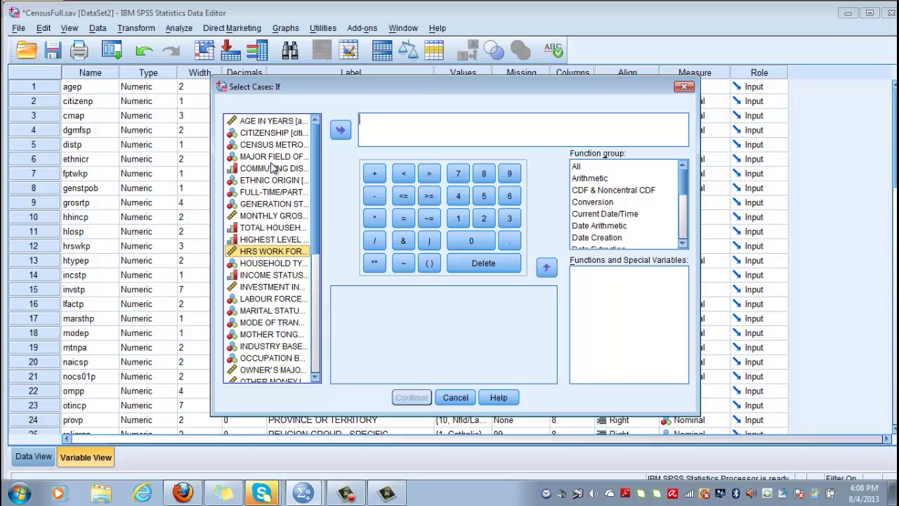
{"action": "left_click", "coordinate": [274, 239]}
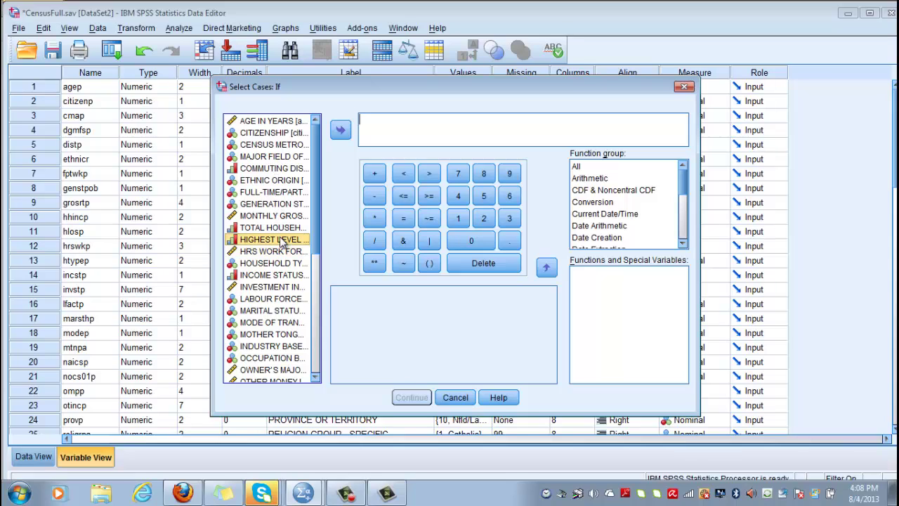
{"action": "left_click", "coordinate": [340, 129]}
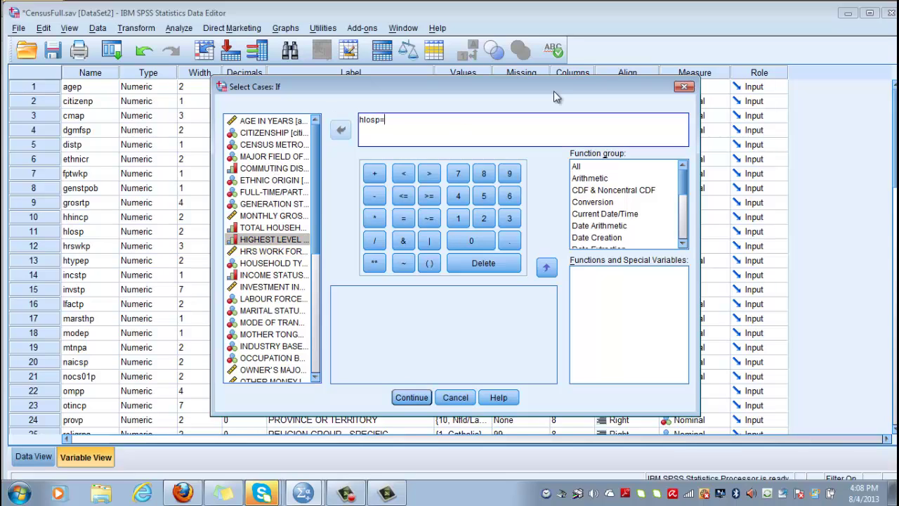
{"action": "type", "text": "=14"}
{"action": "left_click", "coordinate": [411, 397]}
{"action": "left_click", "coordinate": [391, 397]}
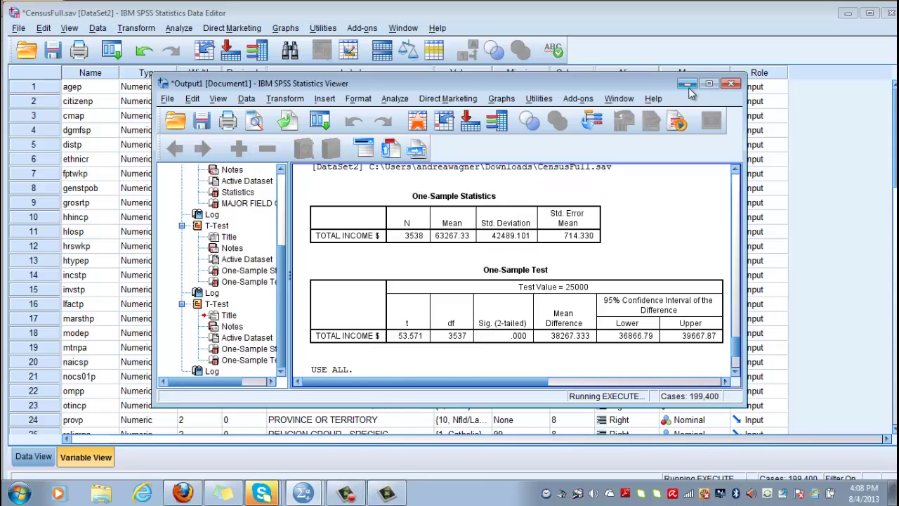
Step: Return to Data View and scroll up to check which rows the hlosp=14 filter excludes
{"action": "left_click", "coordinate": [688, 84]}
{"action": "left_click", "coordinate": [34, 457]}
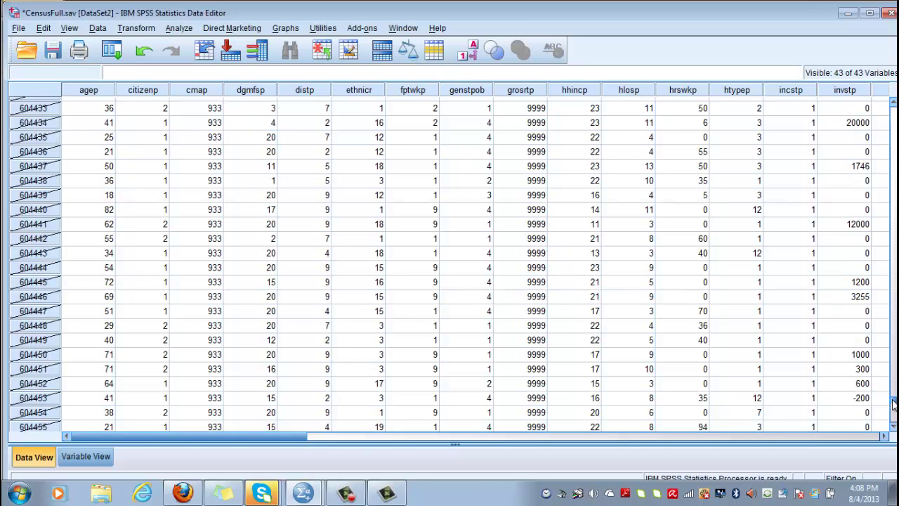
{"action": "left_click_drag", "start_coordinate": [894, 403], "coordinate": [893, 119]}
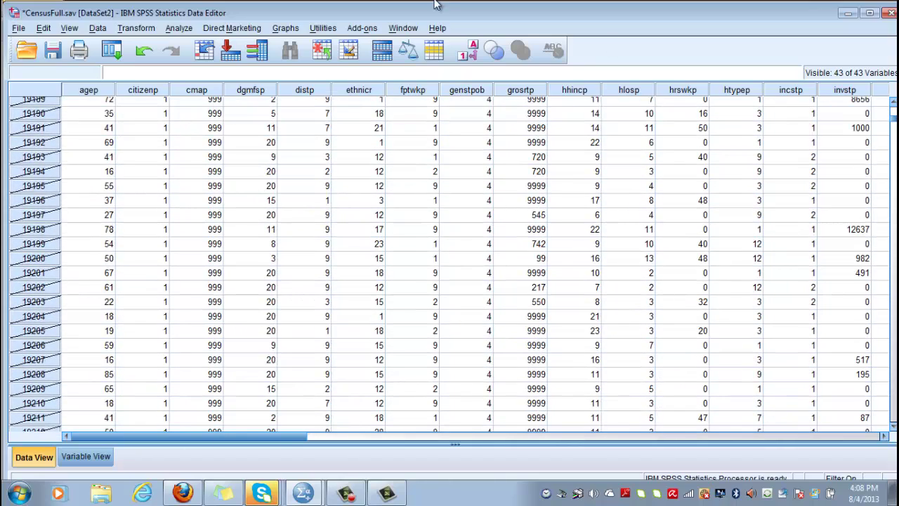
Step: Run a One-Sample T Test on TOTAL INCOME $ with test value 25000
{"action": "left_click", "coordinate": [181, 28]}
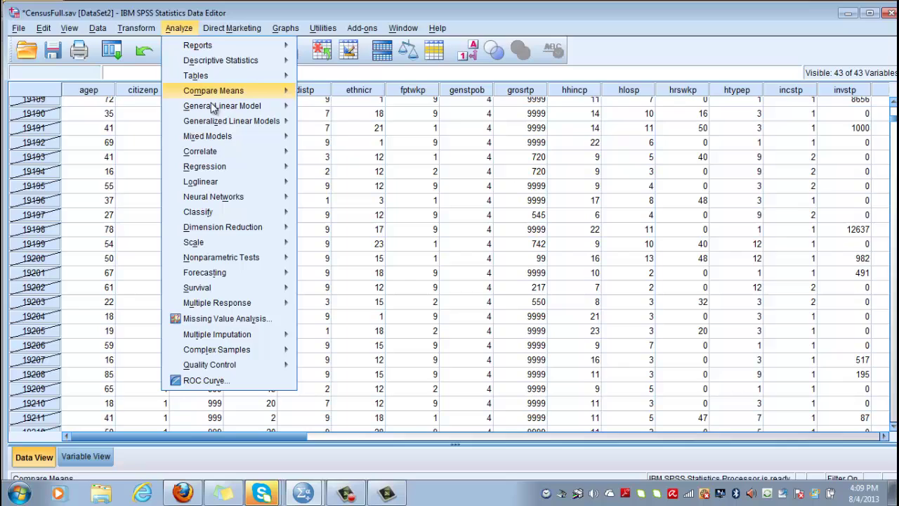
{"action": "mouse_move", "coordinate": [248, 97]}
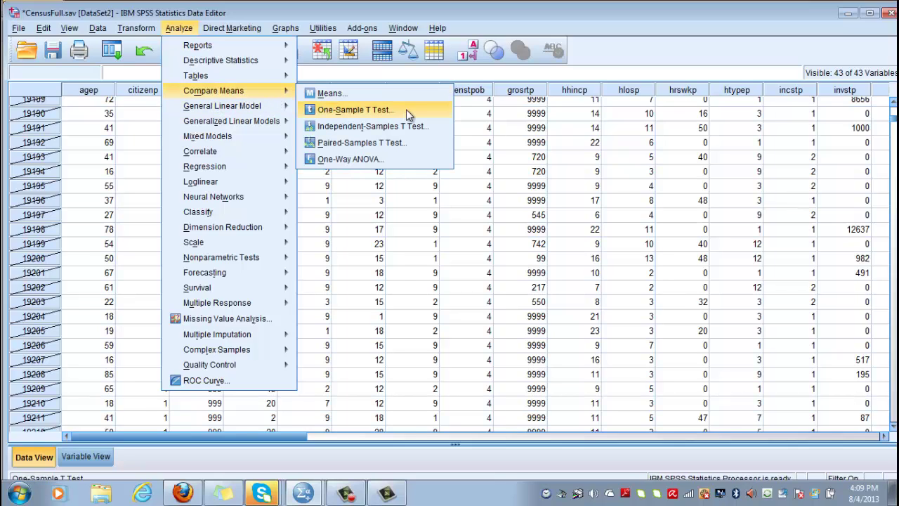
{"action": "left_click", "coordinate": [406, 109]}
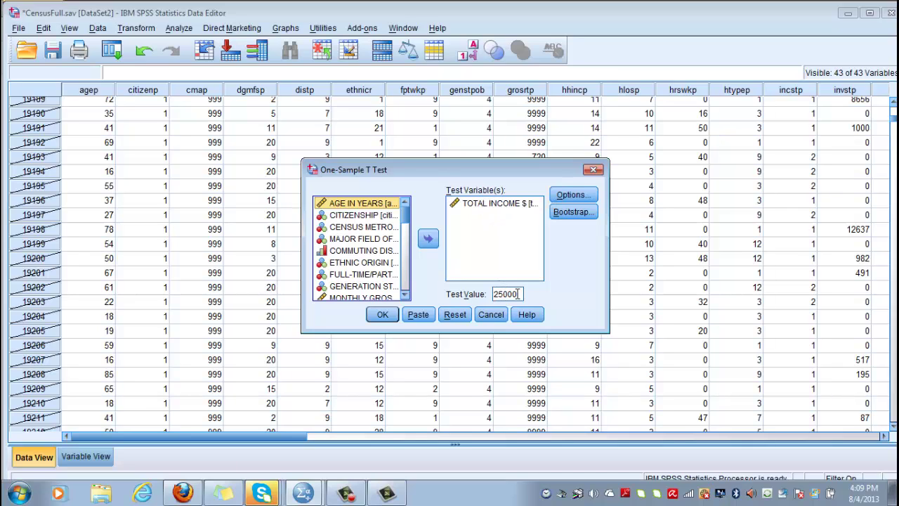
{"action": "left_click", "coordinate": [387, 314]}
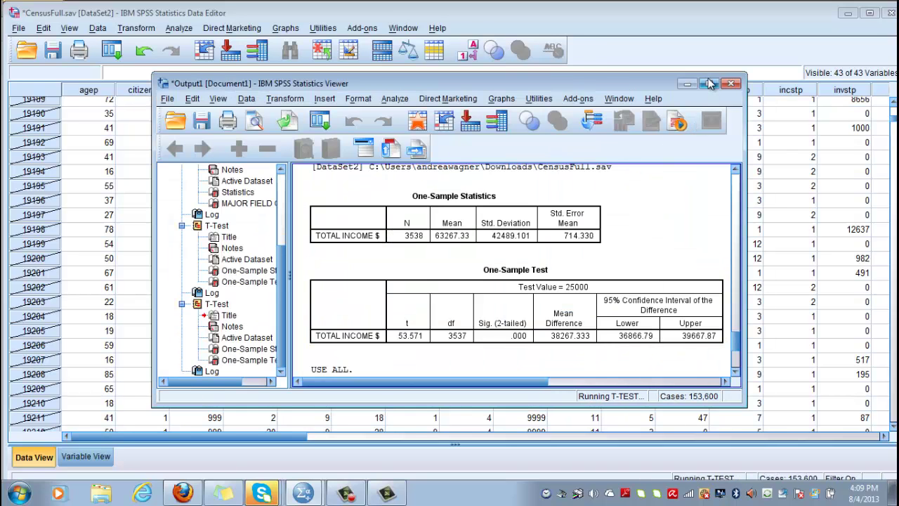
Step: Maximize the output viewer and select the new One-Sample Statistics table for TOTAL INCOME $
{"action": "left_click", "coordinate": [709, 83]}
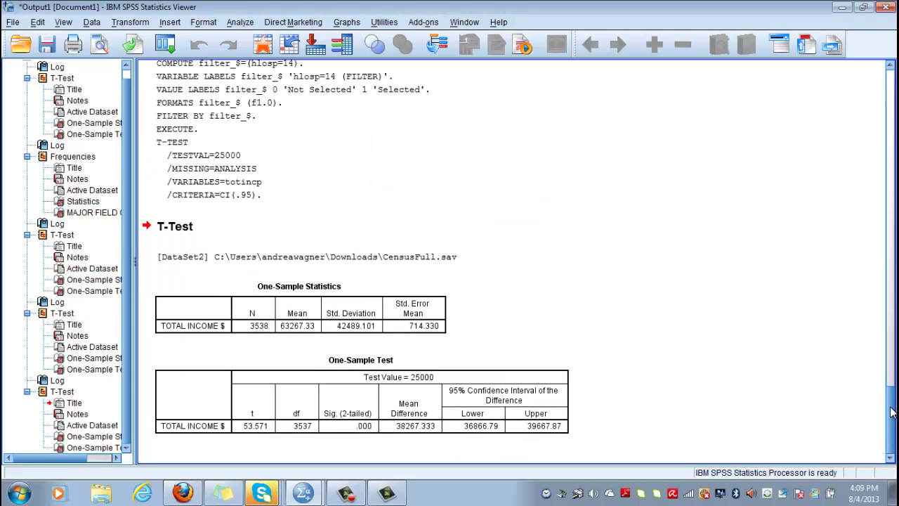
{"action": "scroll", "coordinate": [892, 408], "scroll_direction": "down", "scroll_amount": 2}
{"action": "left_click", "coordinate": [279, 321]}
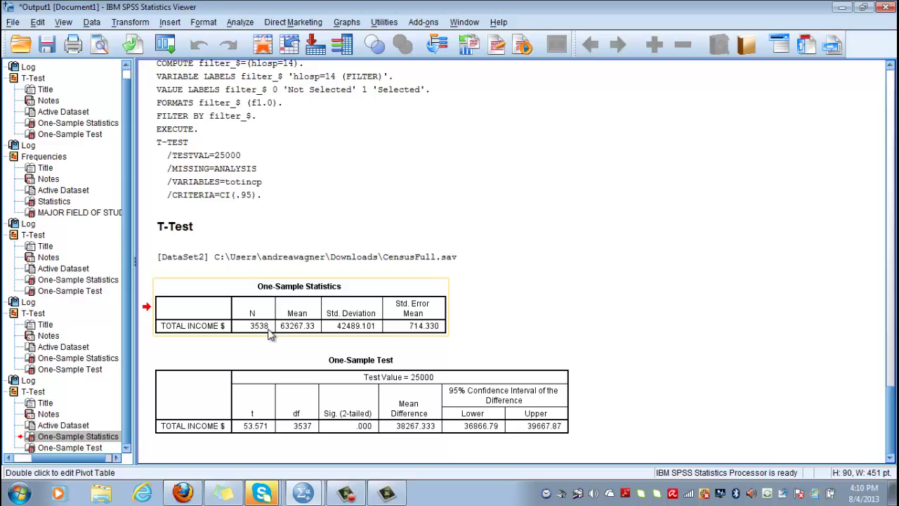
{"action": "left_click", "coordinate": [351, 411]}
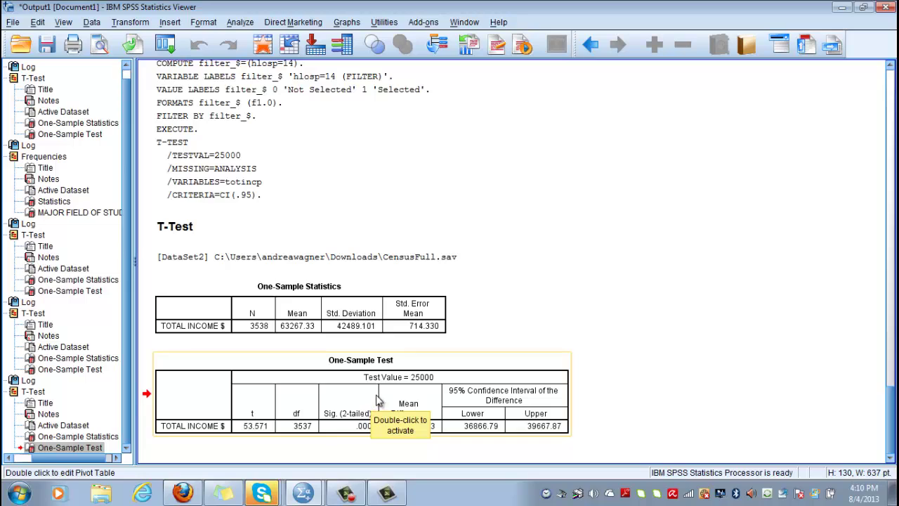
{"action": "double_click", "coordinate": [373, 420]}
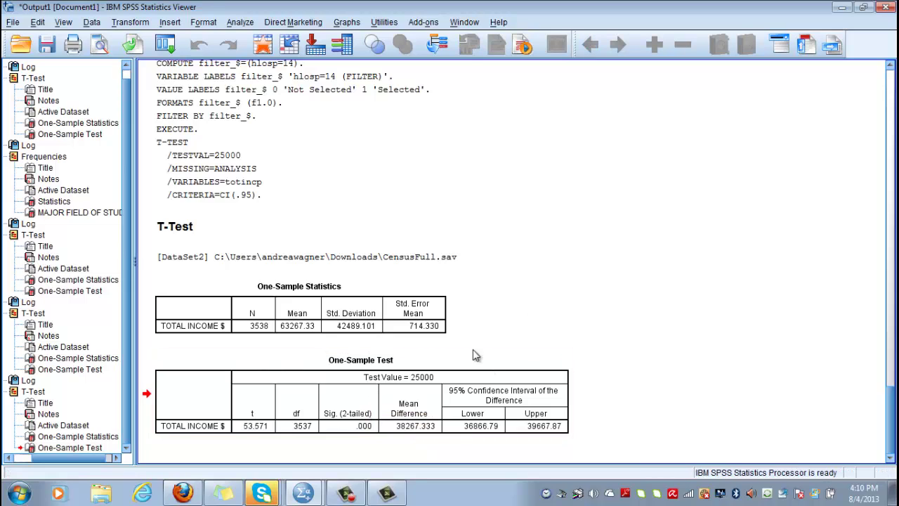
{"action": "double_click", "coordinate": [366, 426]}
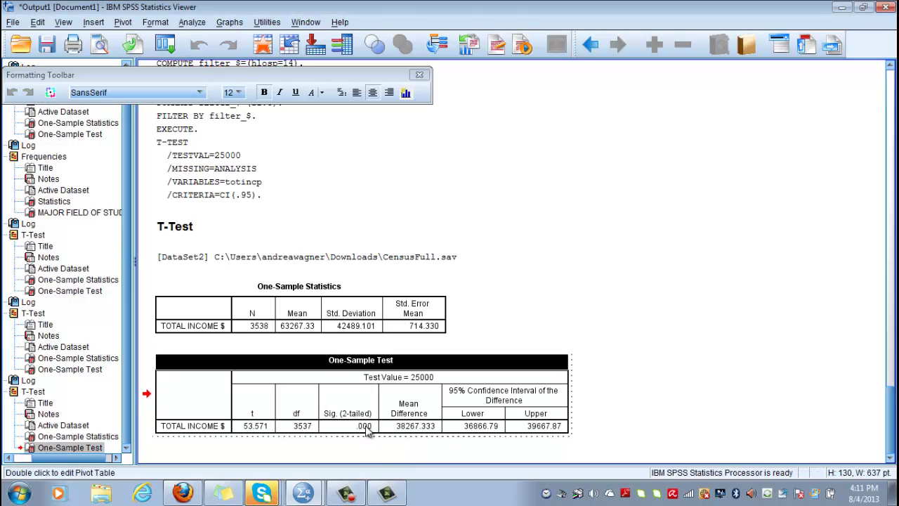
{"action": "left_click", "coordinate": [366, 427]}
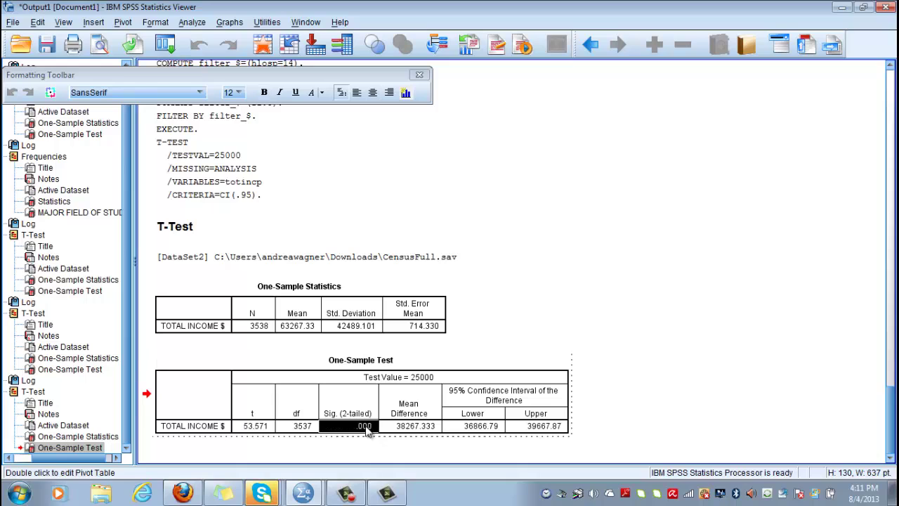
{"action": "double_click", "coordinate": [366, 427]}
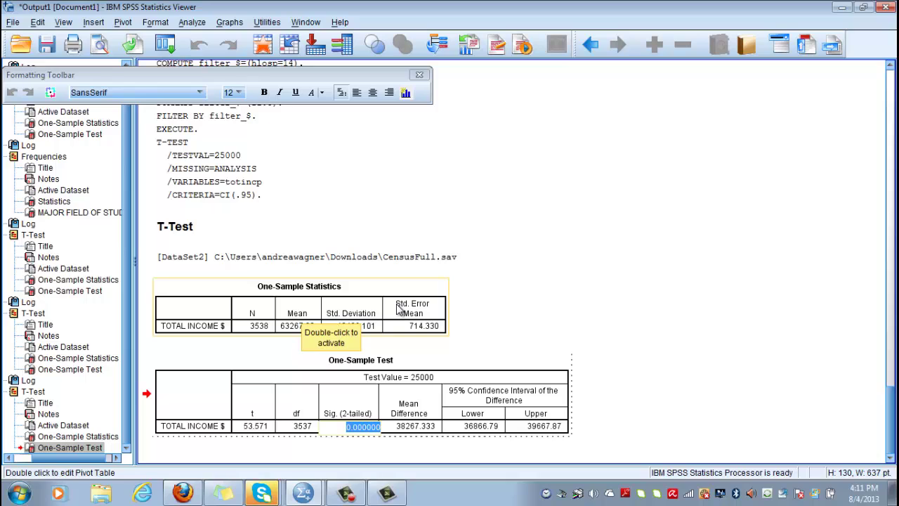
{"action": "left_click", "coordinate": [496, 307]}
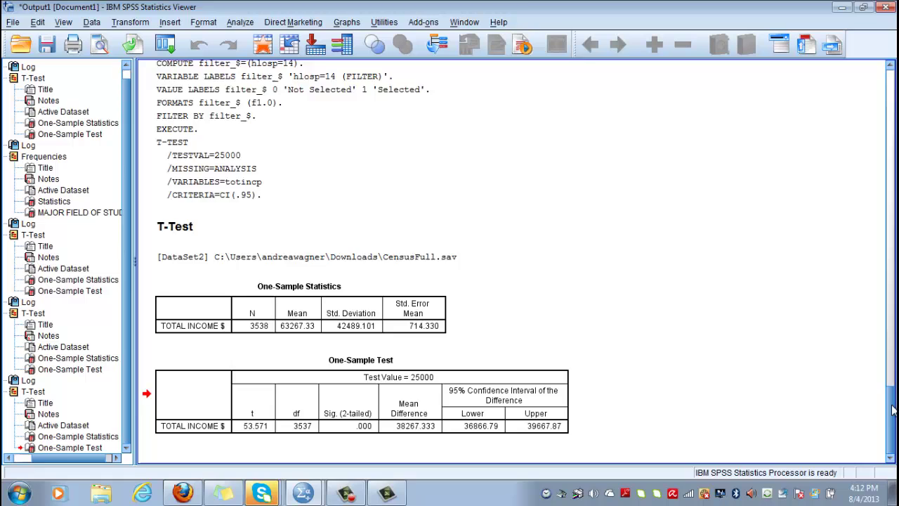
Step: Scroll up and select the earlier Census.sav One-Sample Statistics table for comparison
{"action": "scroll", "coordinate": [895, 409], "scroll_direction": "up", "scroll_amount": 1}
{"action": "scroll", "coordinate": [895, 409], "scroll_direction": "down", "scroll_amount": 1}
{"action": "scroll", "coordinate": [895, 408], "scroll_direction": "down", "scroll_amount": 1}
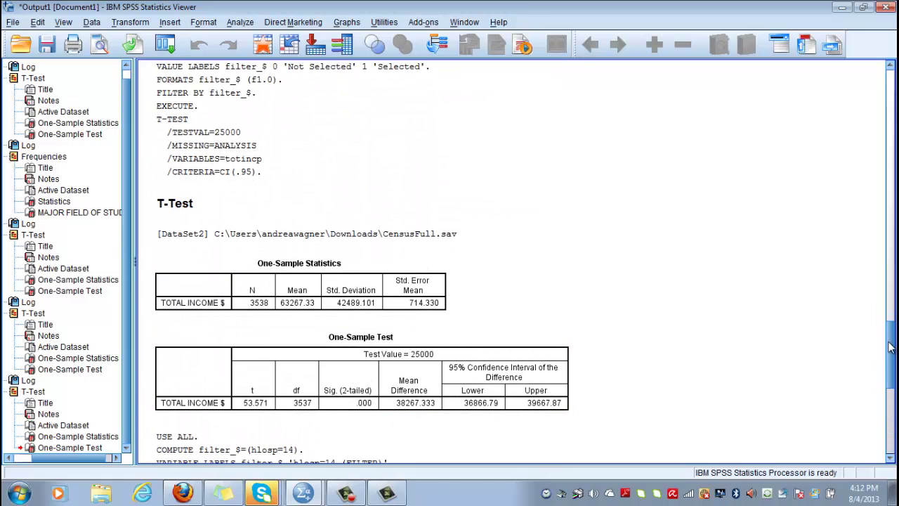
{"action": "left_click_drag", "start_coordinate": [893, 358], "coordinate": [893, 131]}
{"action": "left_click", "coordinate": [321, 152]}
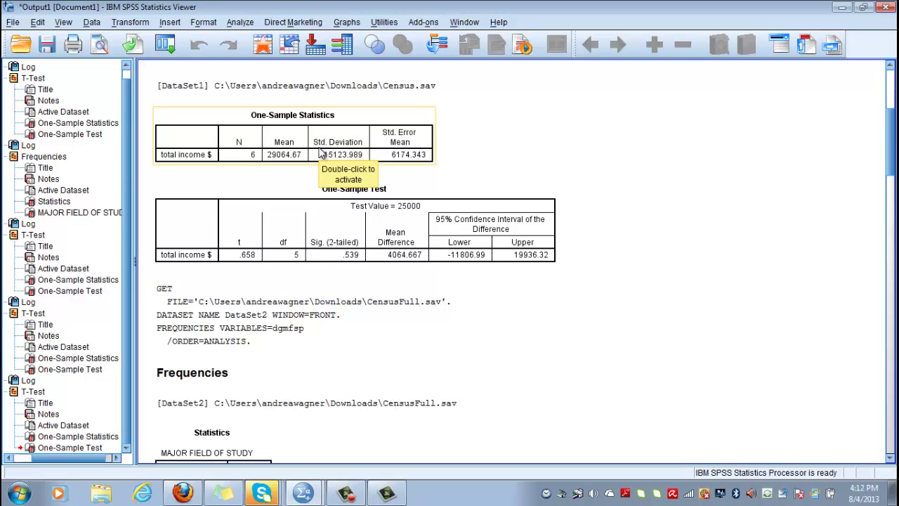
{"action": "left_click", "coordinate": [241, 157]}
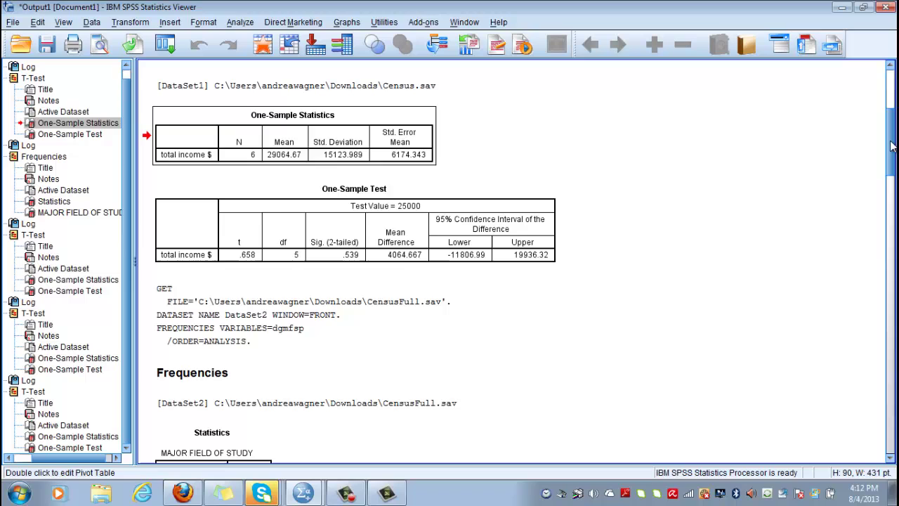
Step: Scroll back to the PhD group's One-Sample Statistics table, then switch to Camtasia Studio
{"action": "left_click_drag", "start_coordinate": [890, 153], "coordinate": [892, 409]}
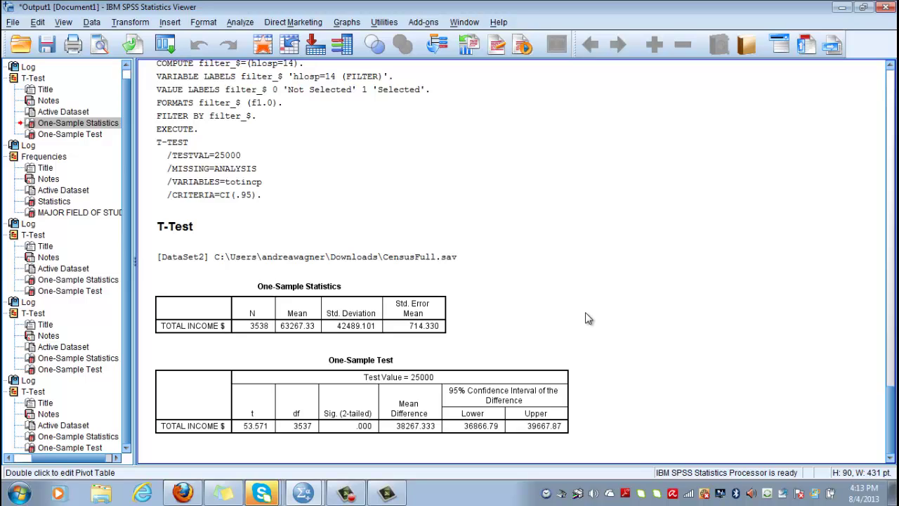
{"action": "left_click", "coordinate": [441, 297]}
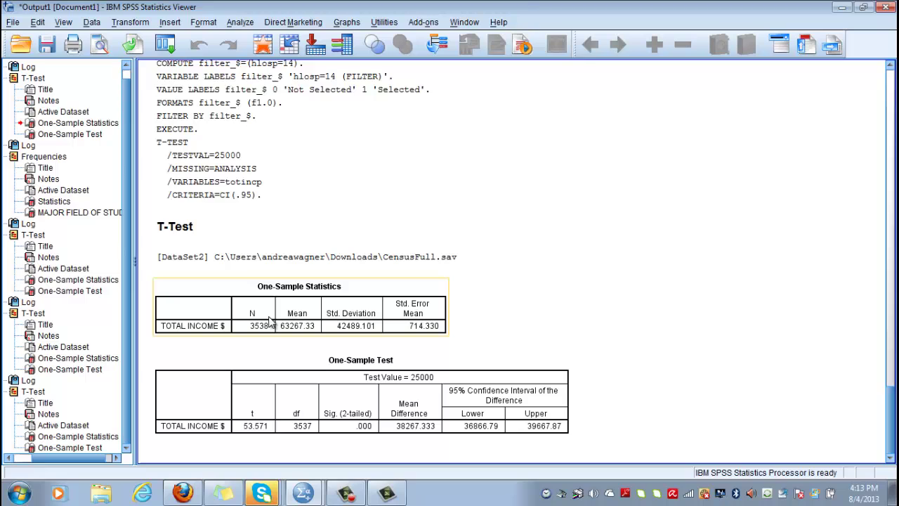
{"action": "left_click", "coordinate": [673, 304]}
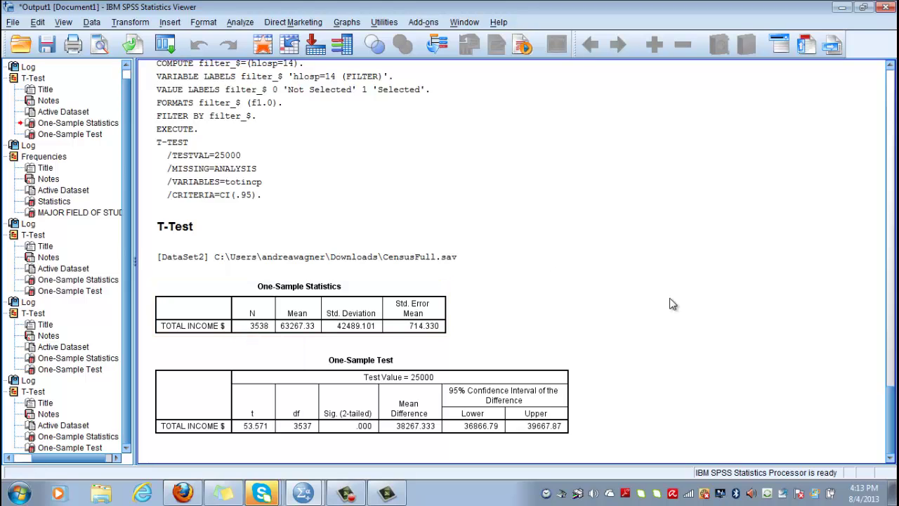
{"action": "left_click", "coordinate": [387, 493]}
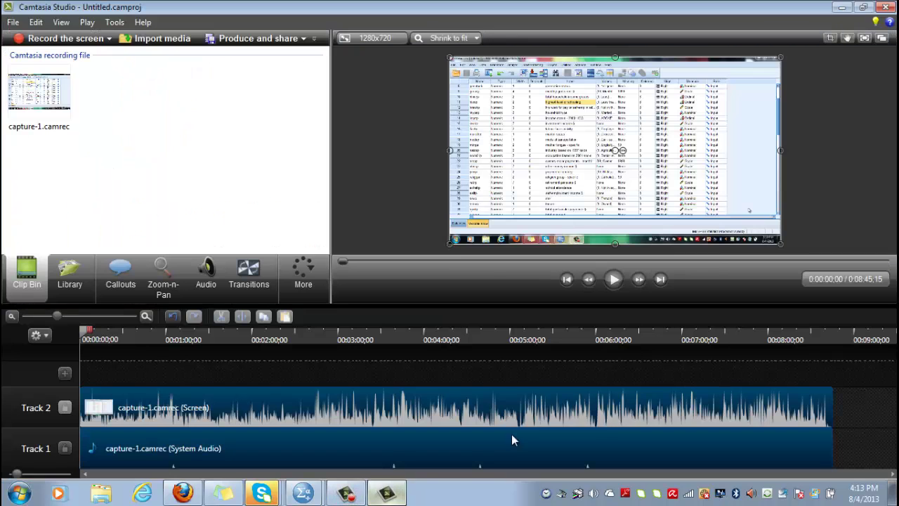
{"action": "left_click", "coordinate": [344, 495]}
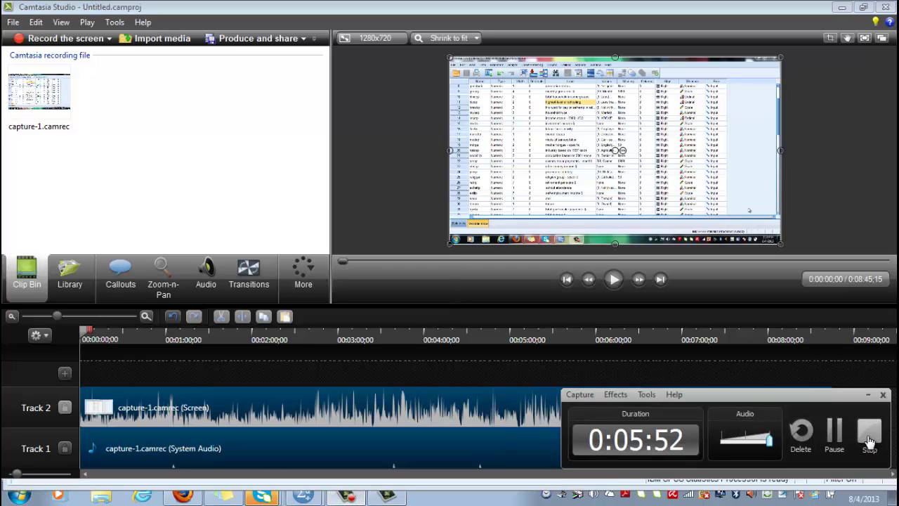